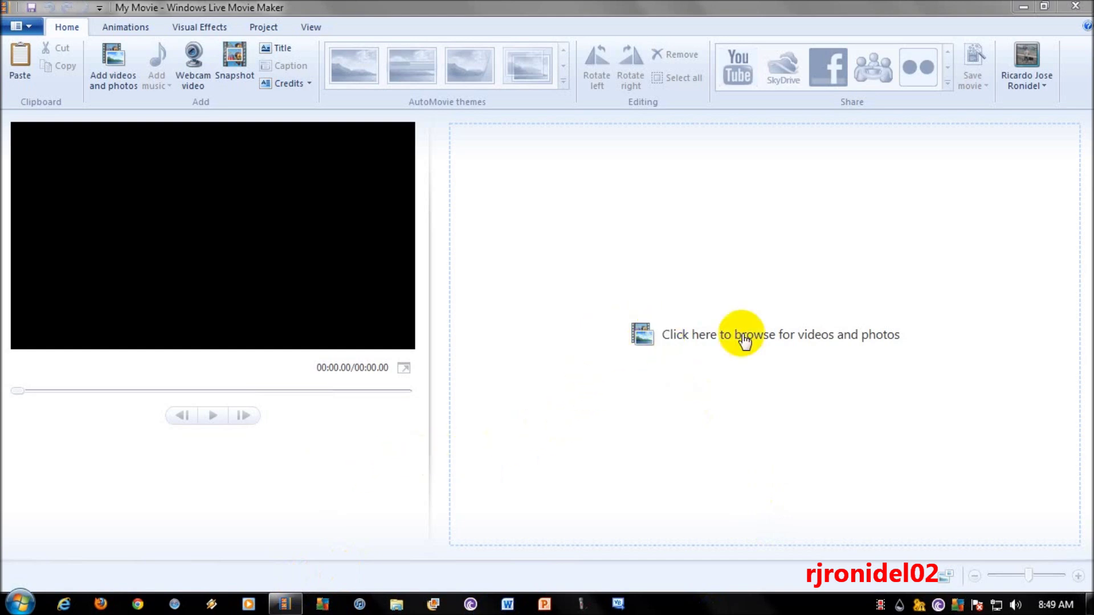
# Import the Justin Bieber 'Baby' MP4 from the Videos library onto the storyboard.
pyautogui.click(826, 382)
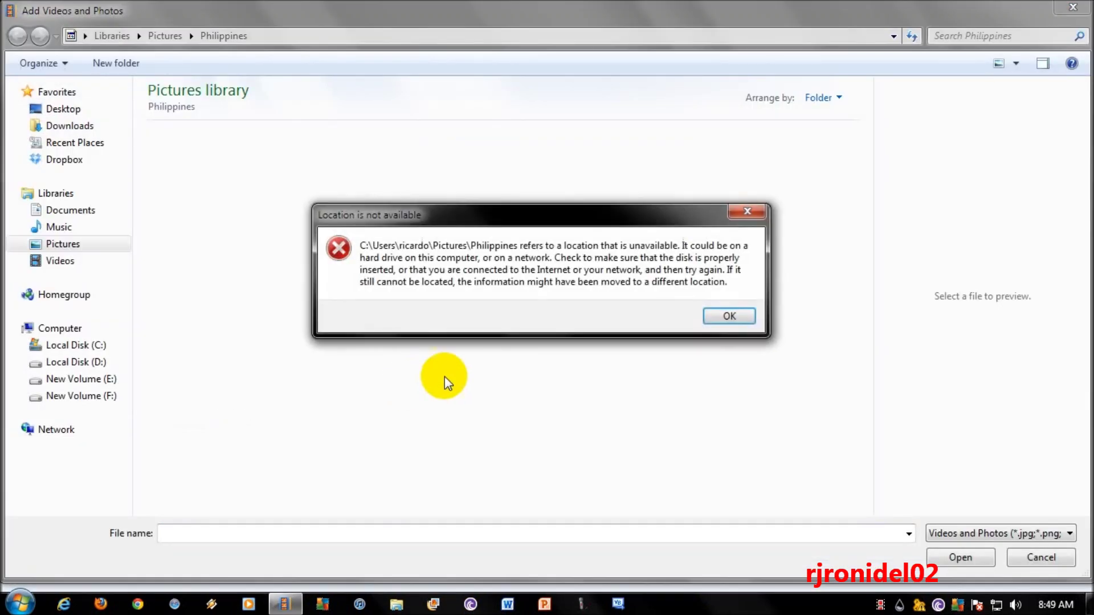
pyautogui.click(727, 314)
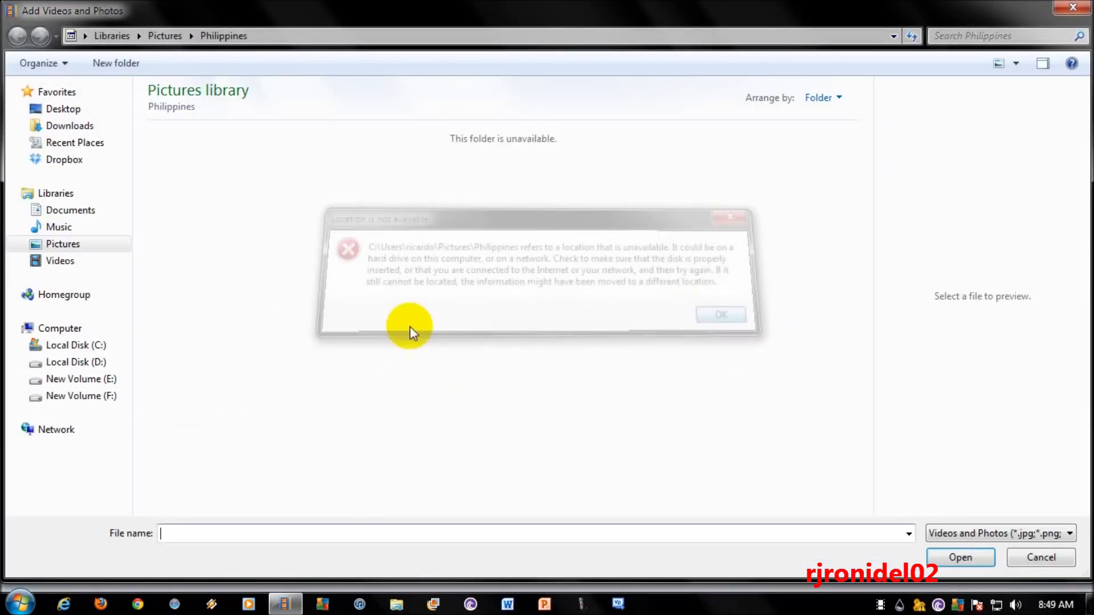
pyautogui.click(60, 261)
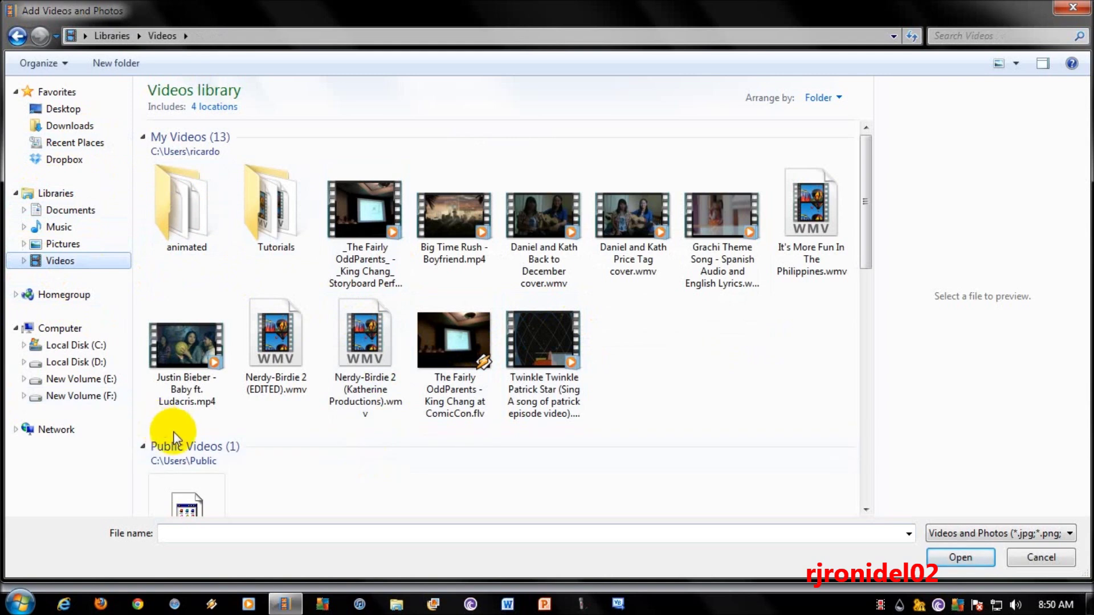
pyautogui.doubleClick(196, 400)
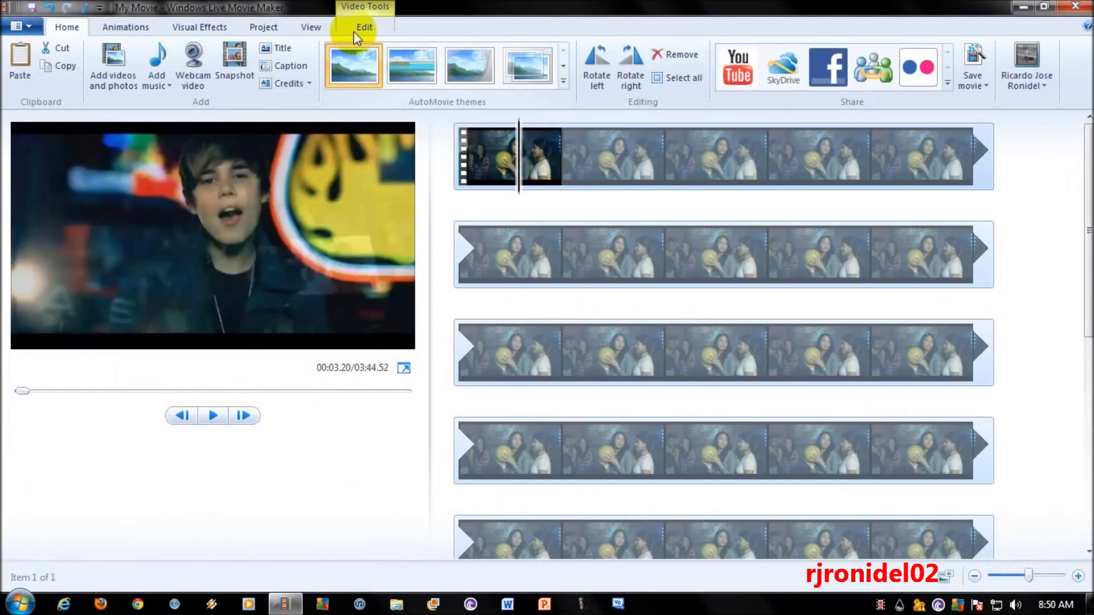
# Confirm the project aspect ratio is set to Widescreen (16:9).
pyautogui.click(306, 36)
pyautogui.click(253, 31)
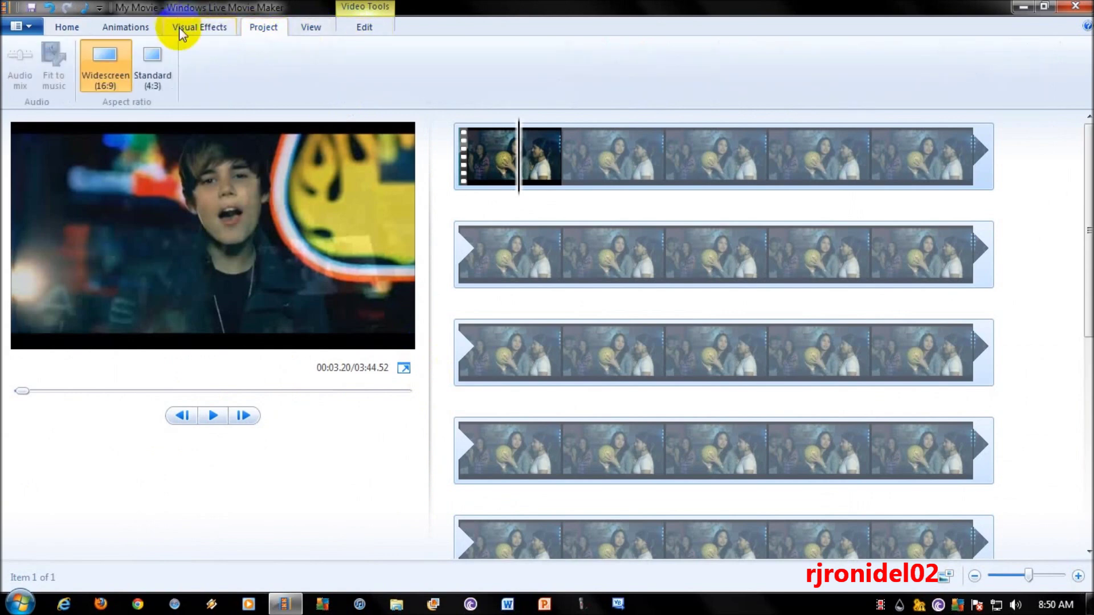
pyautogui.click(119, 87)
# Rewind the music video to the beginning and play it.
pyautogui.click(73, 30)
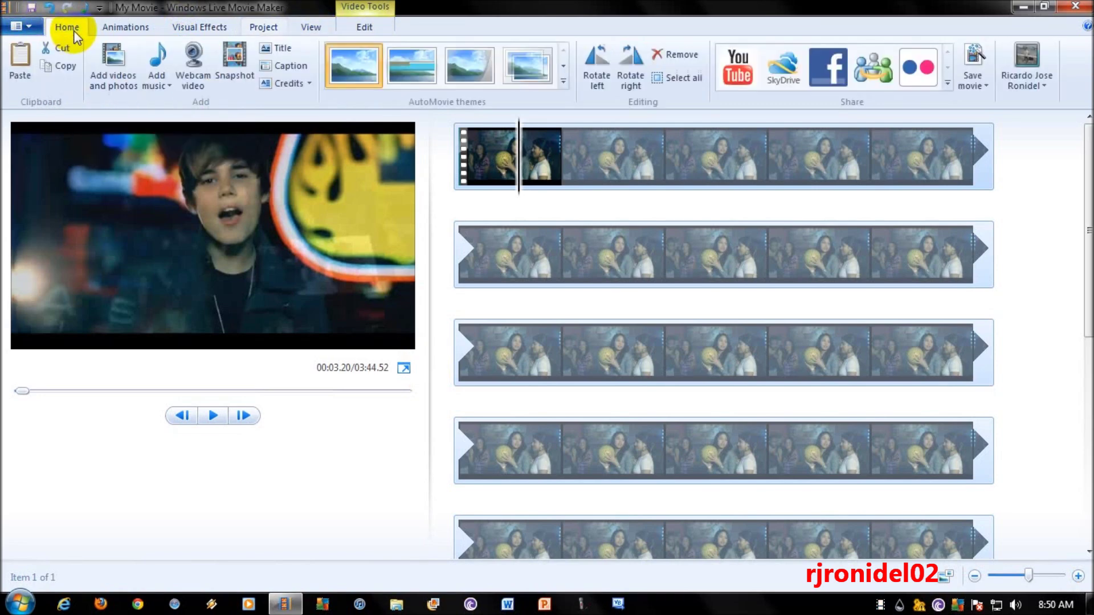
pyautogui.moveTo(29, 389); pyautogui.dragTo(17, 390)
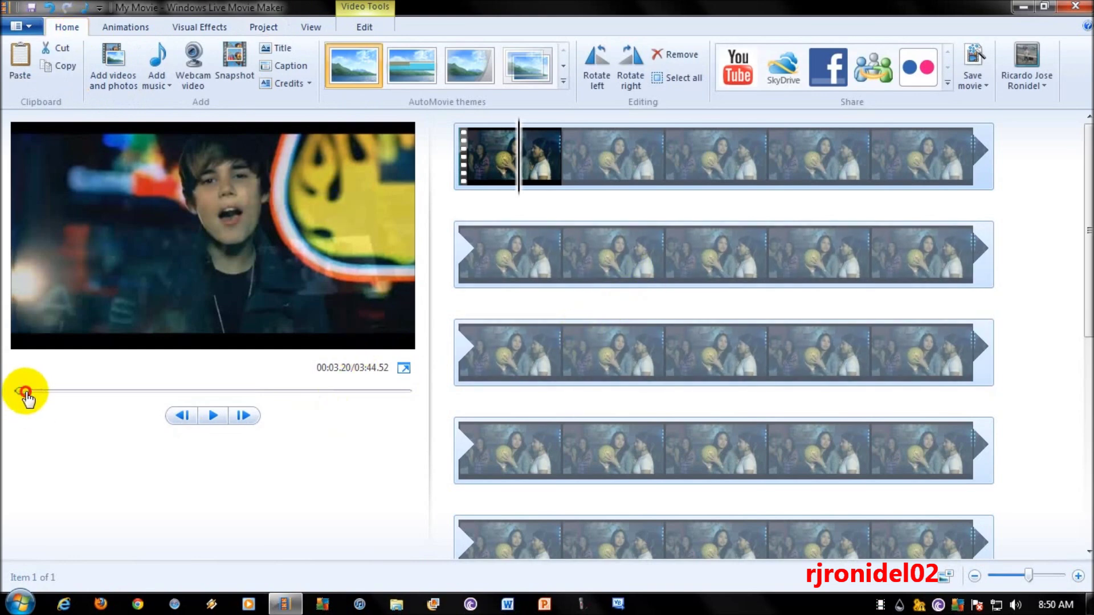
pyautogui.click(215, 415)
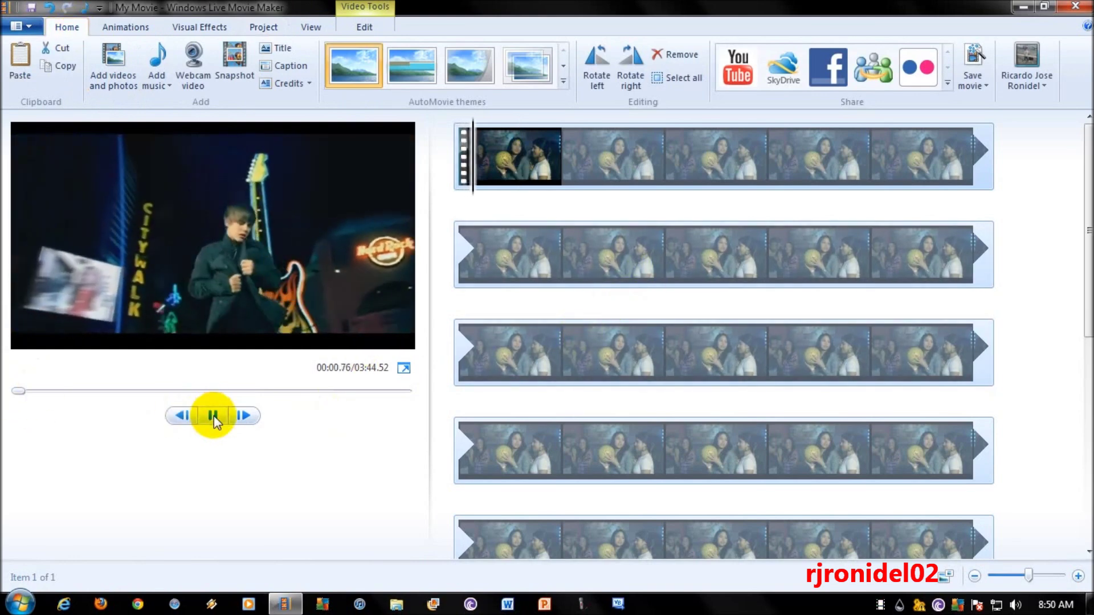
# Pause at 2.31 s and add an 'Ohh woahhh' caption there, fixing a typo.
pyautogui.click(213, 416)
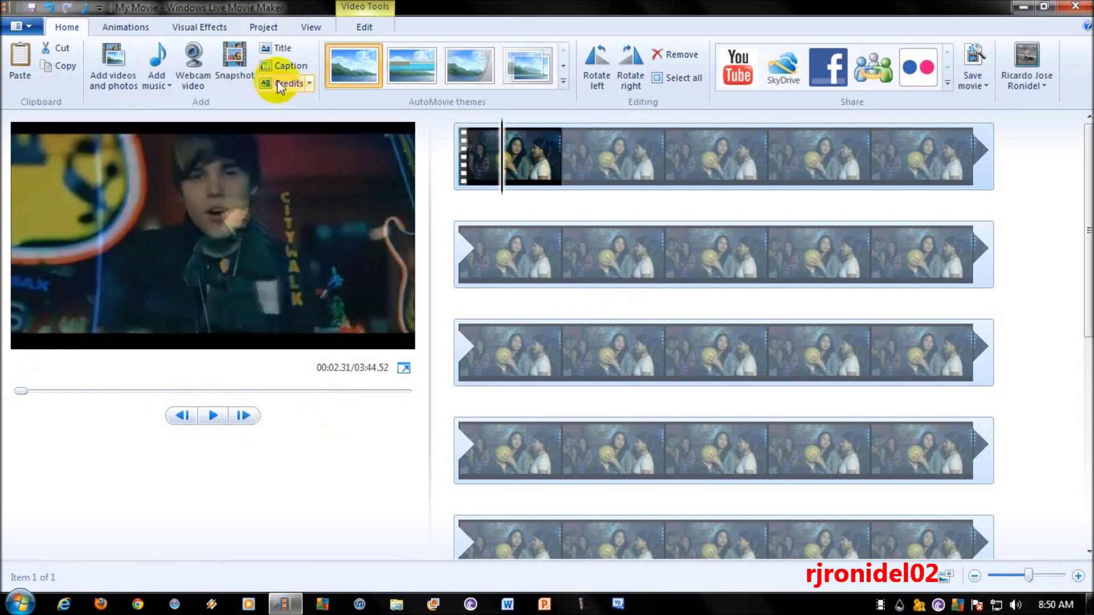
pyautogui.click(278, 65)
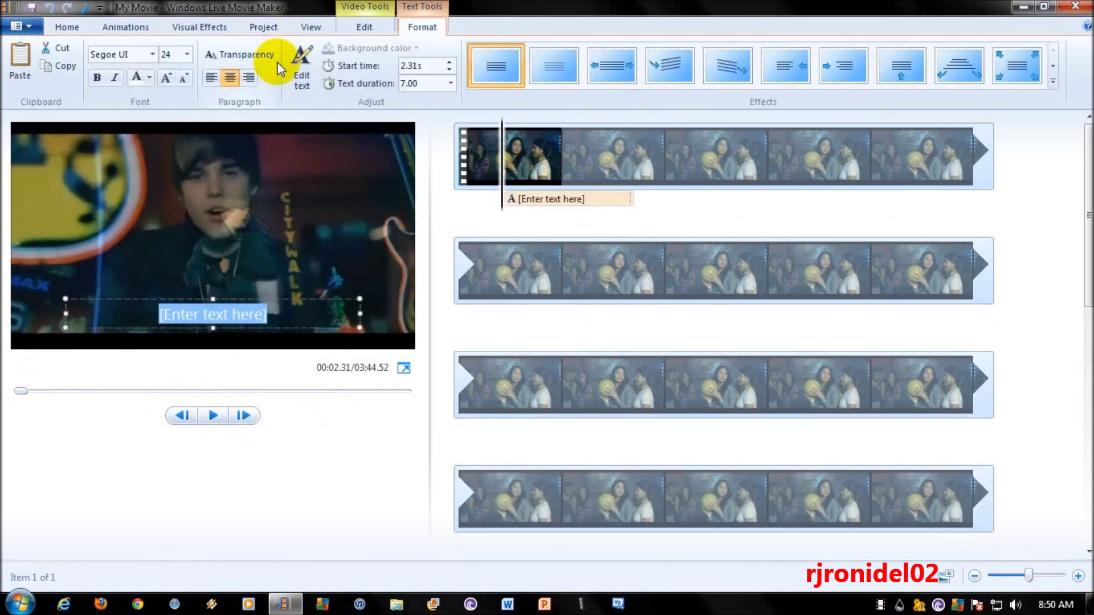
pyautogui.write('oOhh')
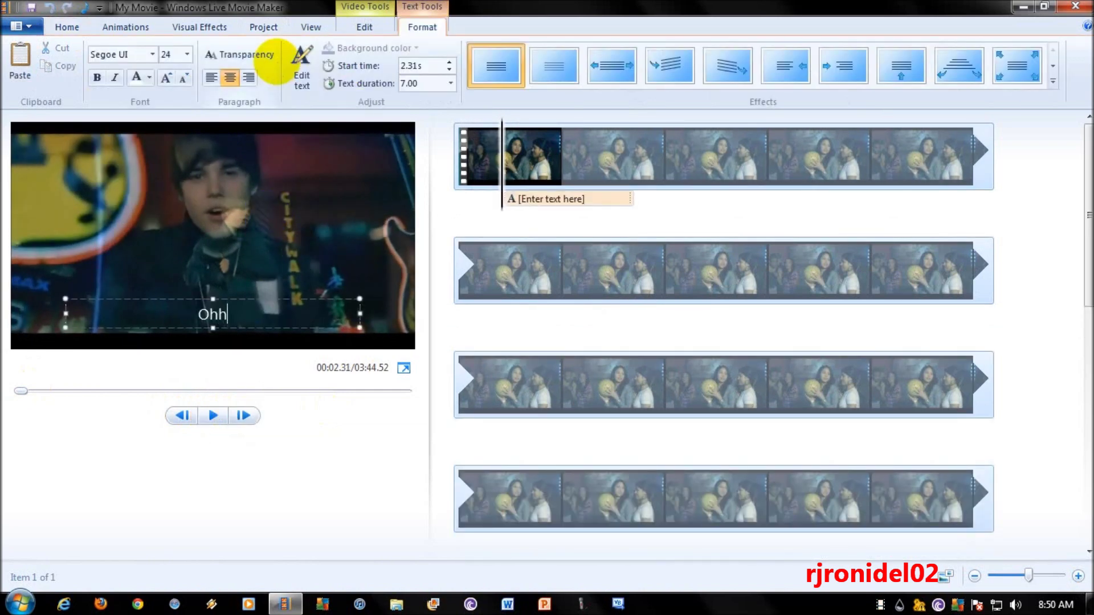
pyautogui.write(' a')
pyautogui.press('BackSpace')
pyautogui.write('woah')
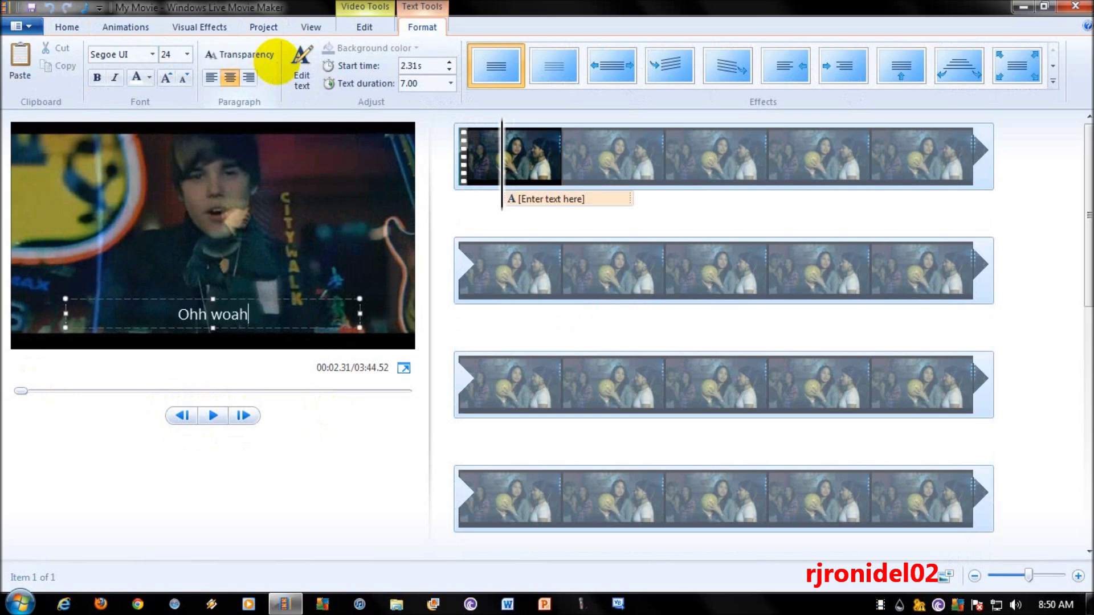
pyautogui.write('hh')
pyautogui.click(263, 233)
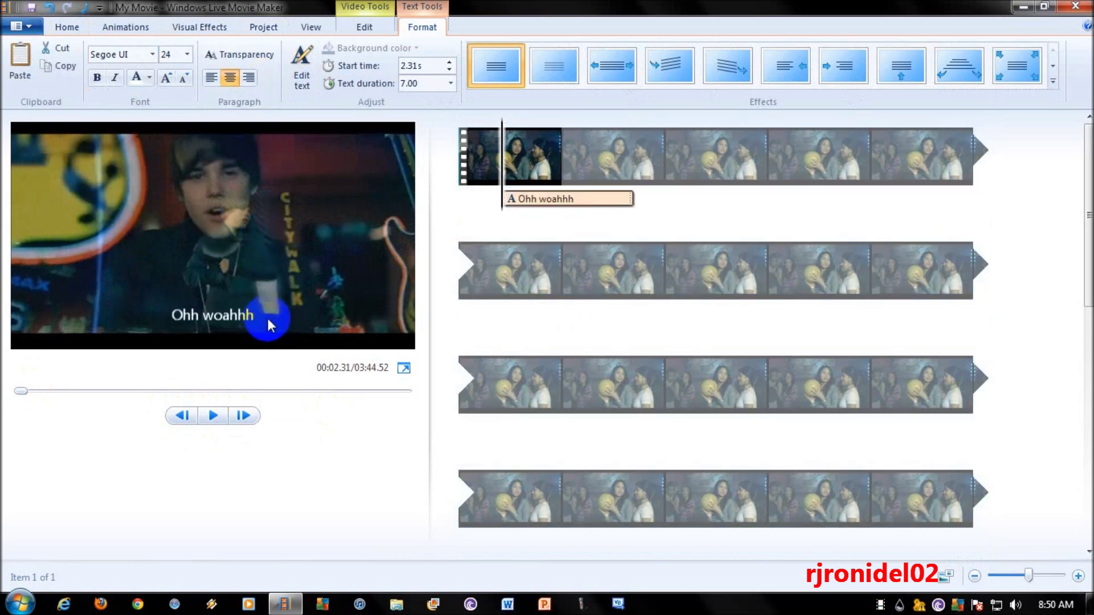
# Set the caption's text duration to 3.00 seconds and preview it.
pyautogui.click(256, 316)
pyautogui.click(451, 83)
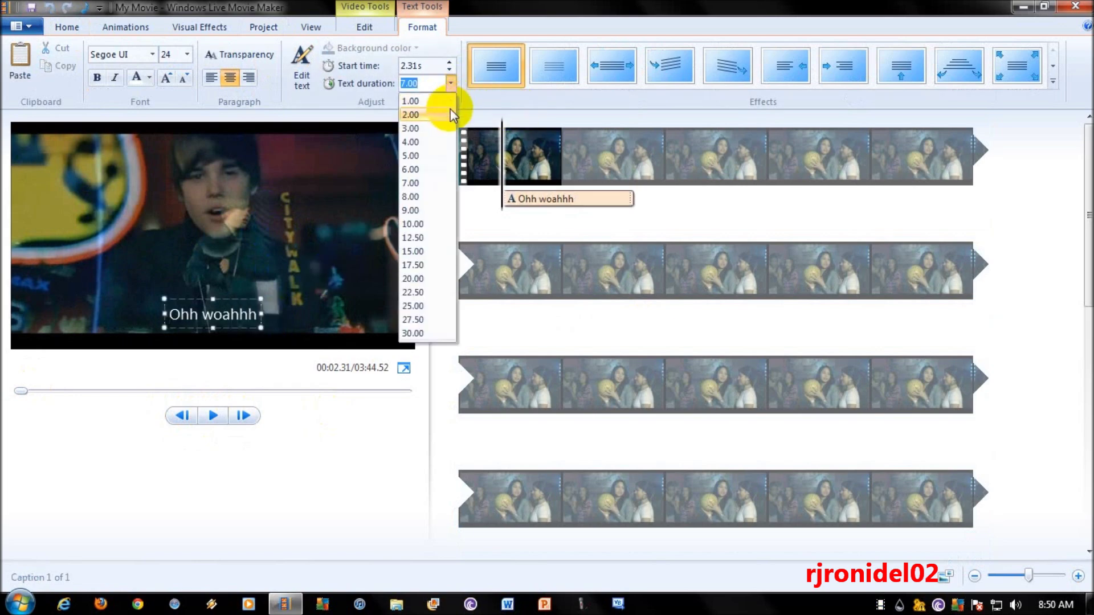
pyautogui.click(410, 129)
pyautogui.click(213, 415)
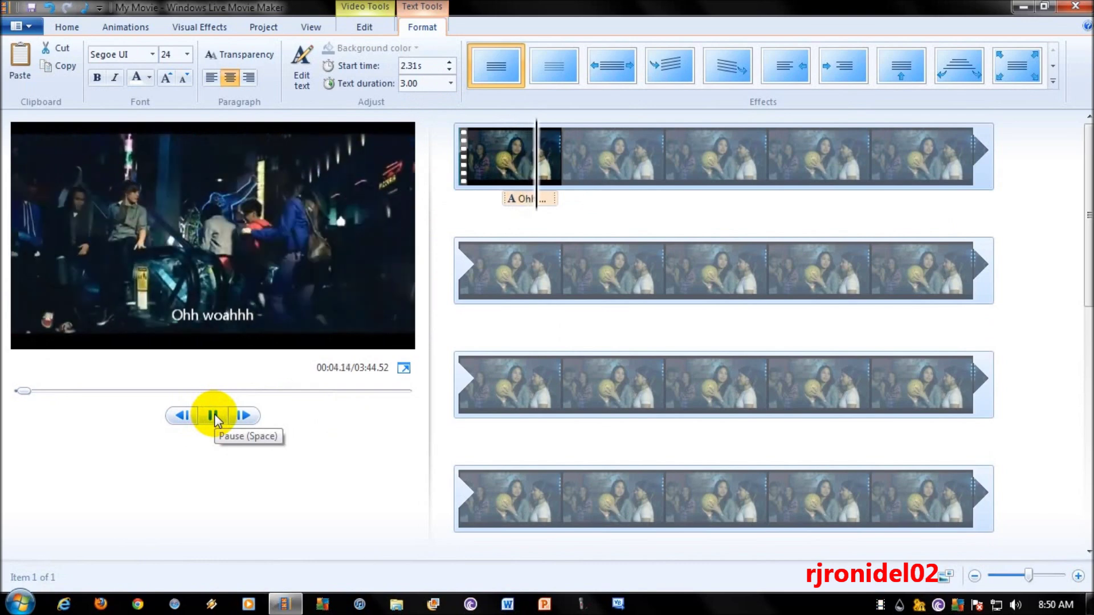
pyautogui.click(214, 413)
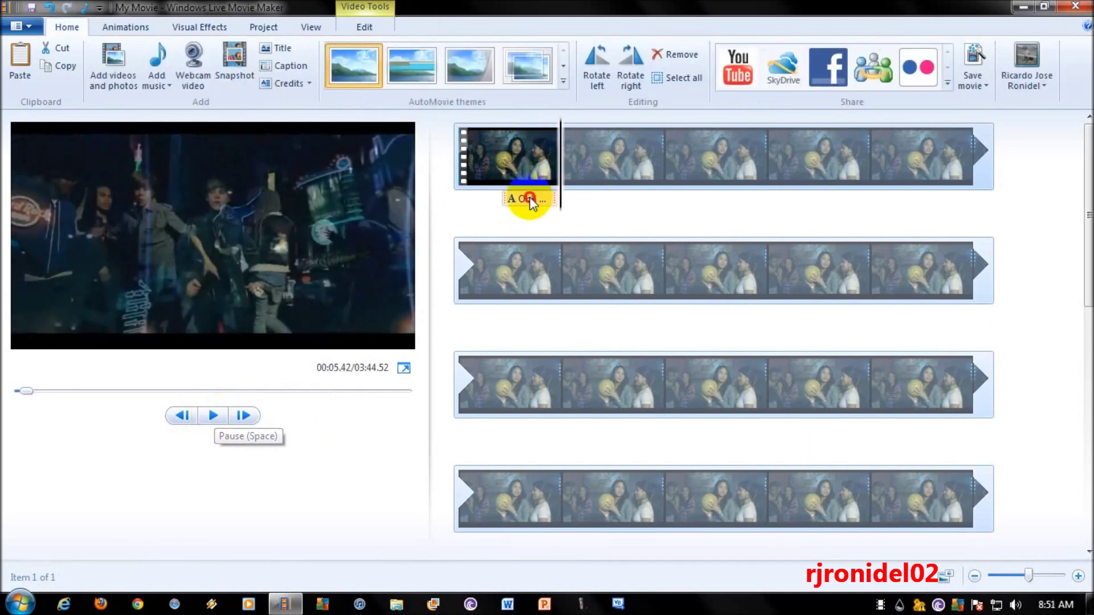
# Change the 'Ohh woahhh' caption's text duration to 10.00 seconds.
pyautogui.click(519, 197)
pyautogui.click(424, 29)
pyautogui.click(451, 83)
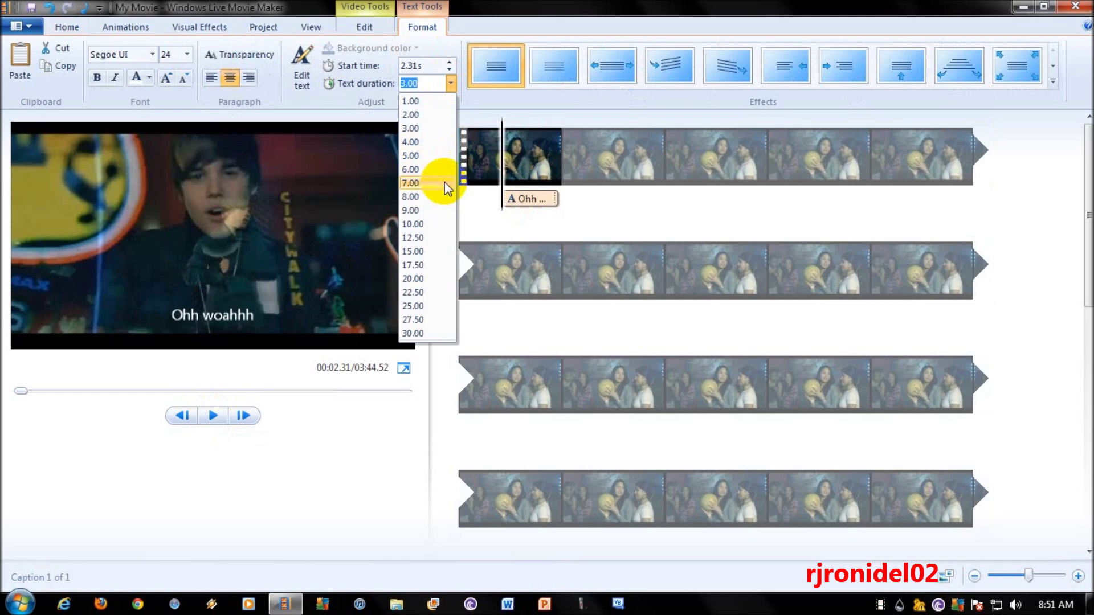
pyautogui.click(421, 227)
# Play the clip and pause once the caption disappears around 12 seconds.
pyautogui.click(213, 416)
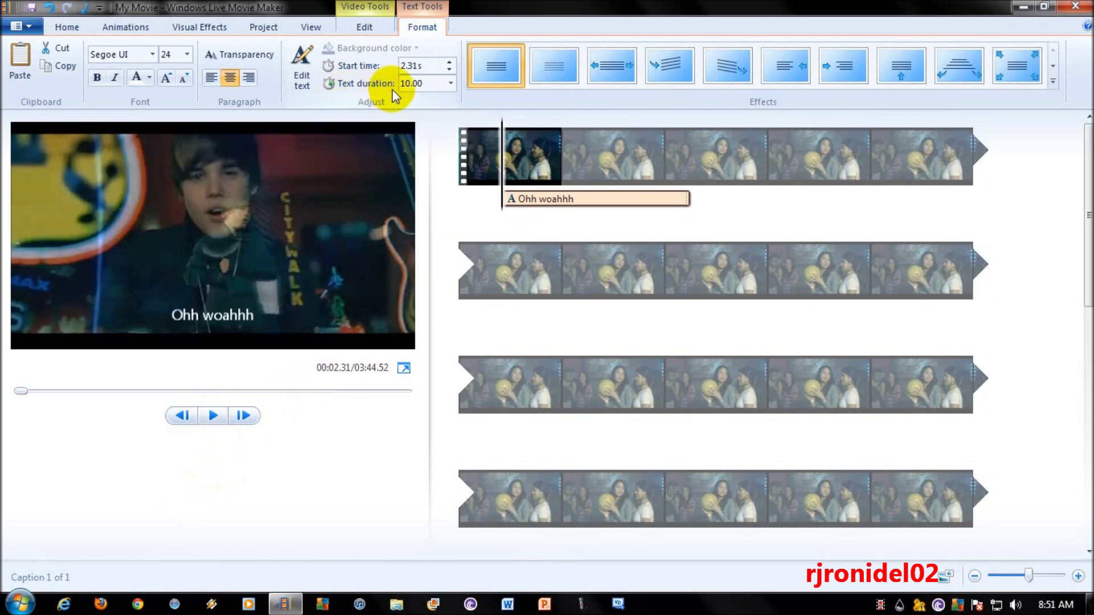
pyautogui.click(210, 417)
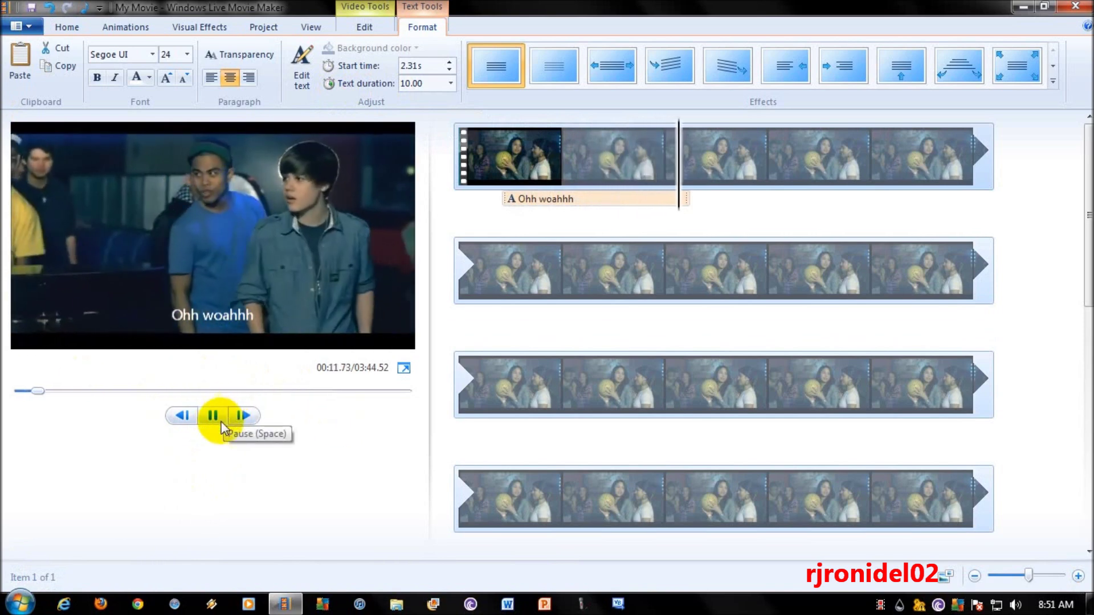
pyautogui.click(218, 419)
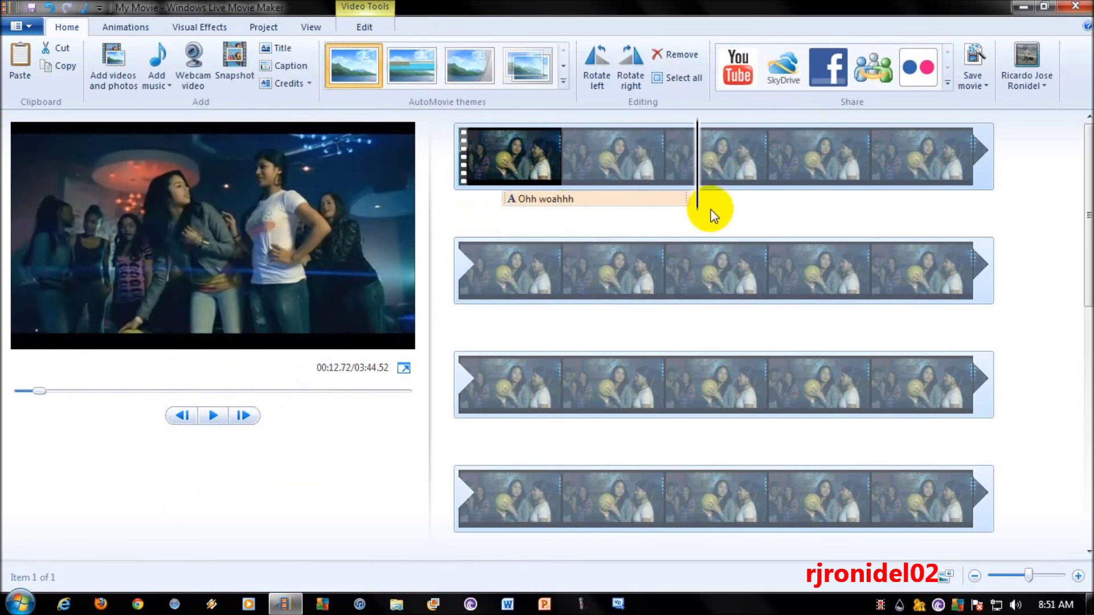
pyautogui.click(363, 26)
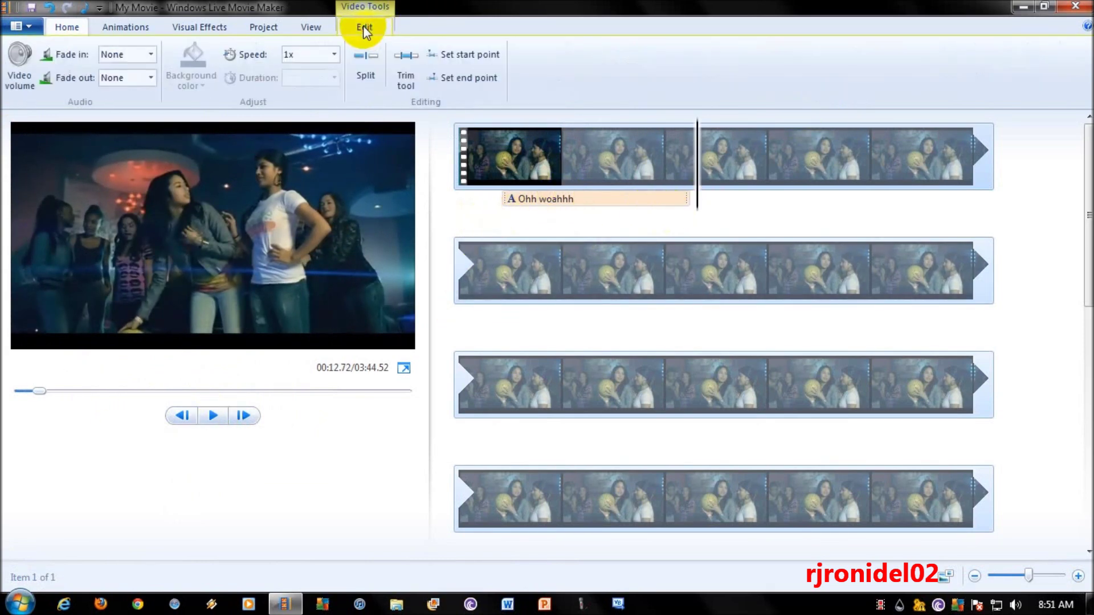
# Review the Edit and caption Format options, ending on Home with the preview at 2.31 s.
pyautogui.click(559, 200)
pyautogui.click(420, 10)
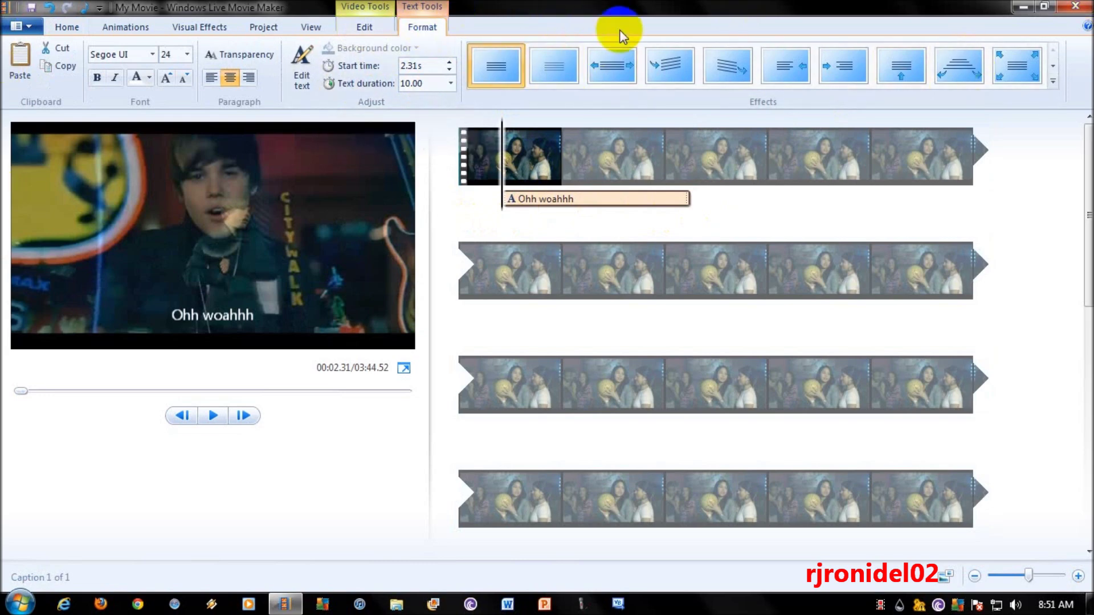
pyautogui.click(77, 24)
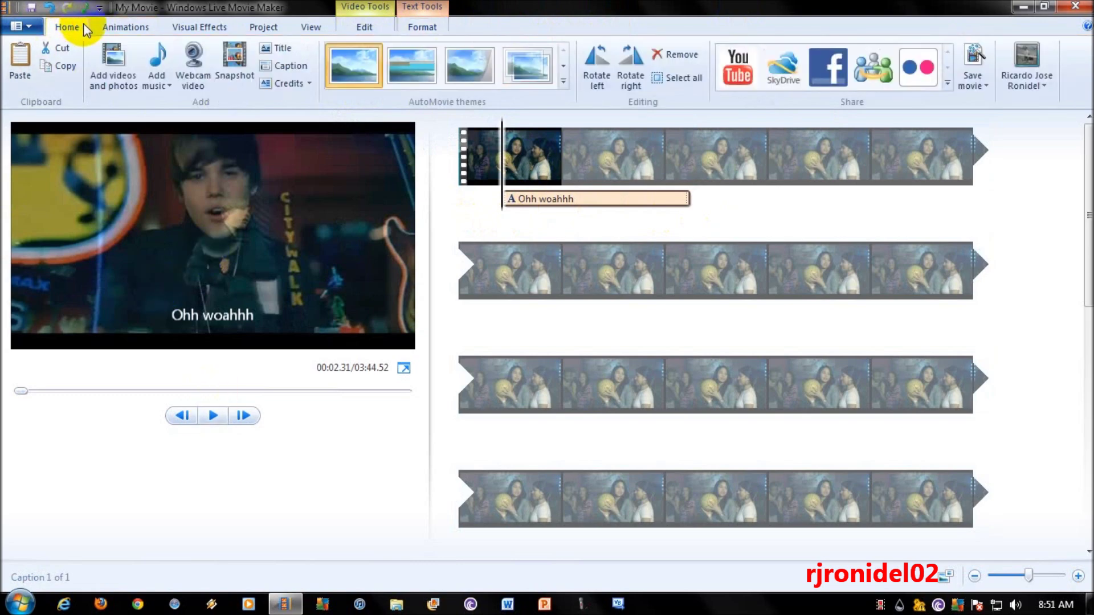
pyautogui.click(242, 358)
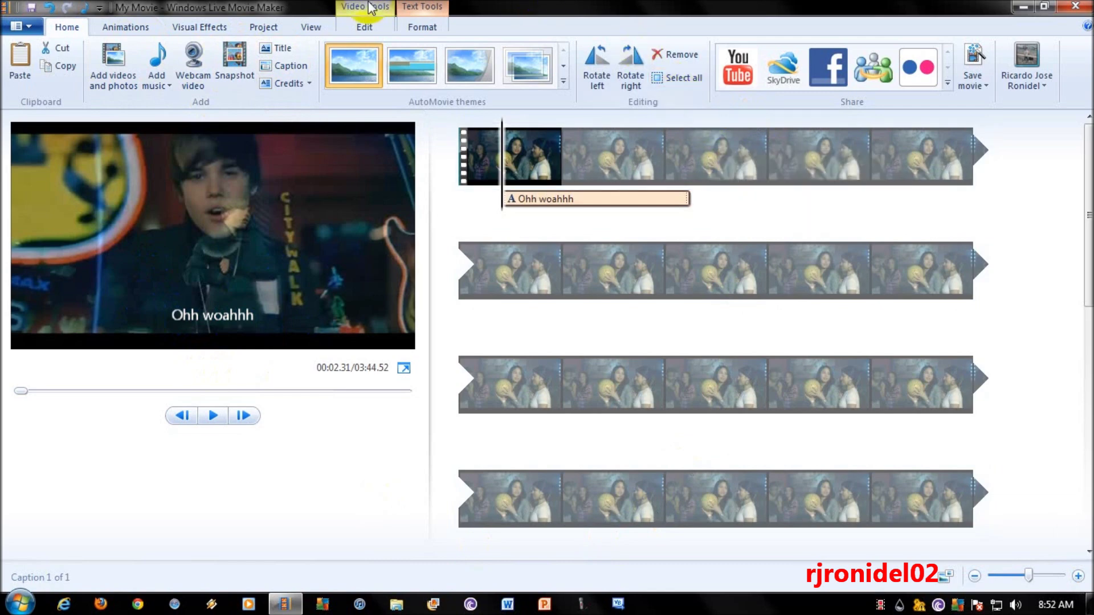
pyautogui.click(422, 27)
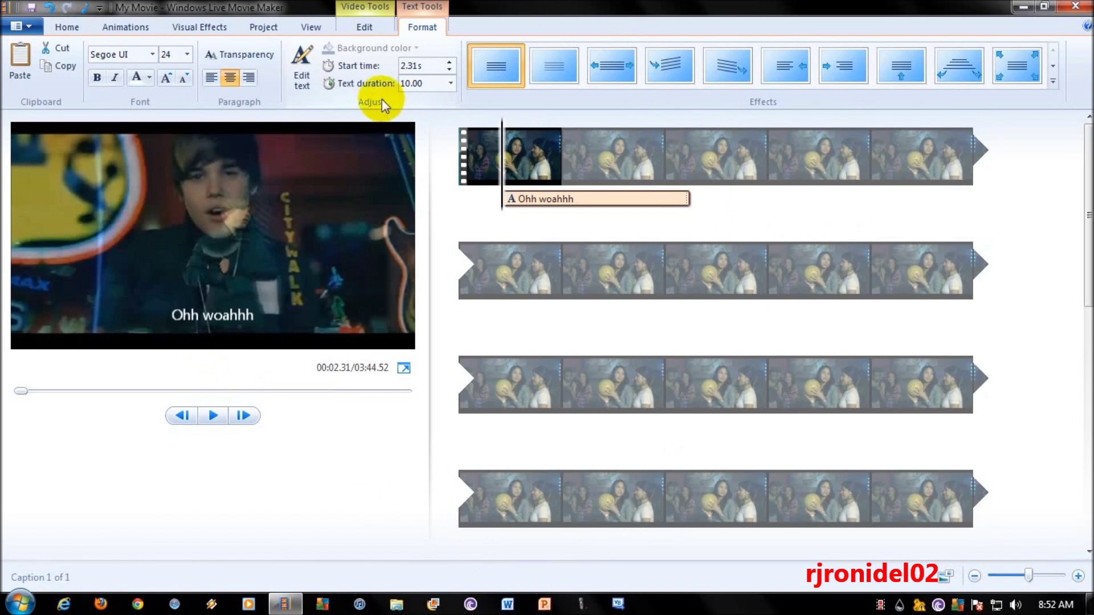
pyautogui.click(66, 32)
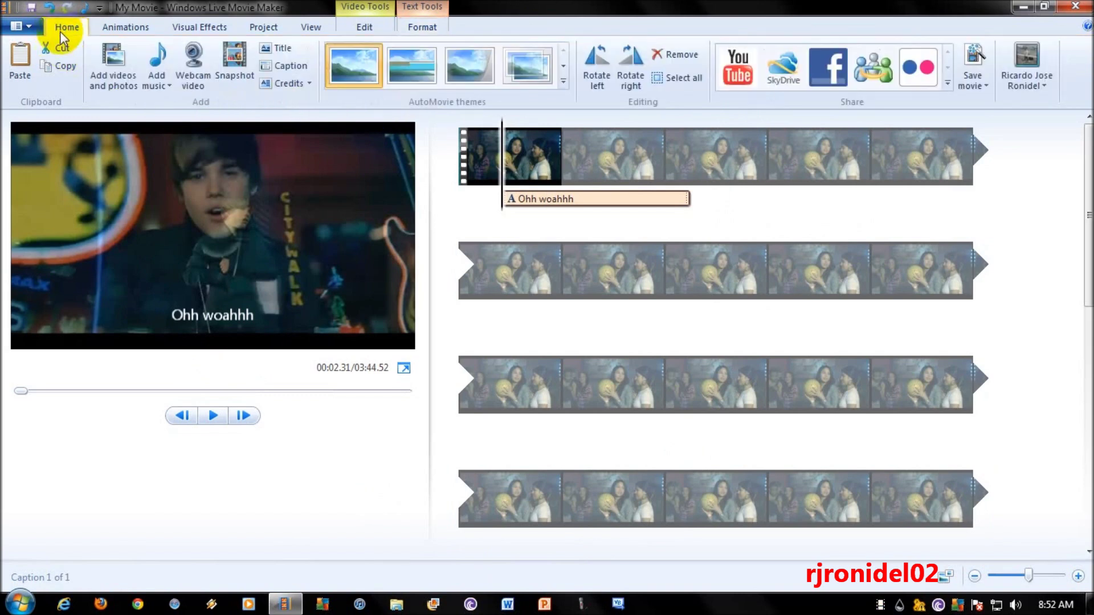
pyautogui.click(21, 31)
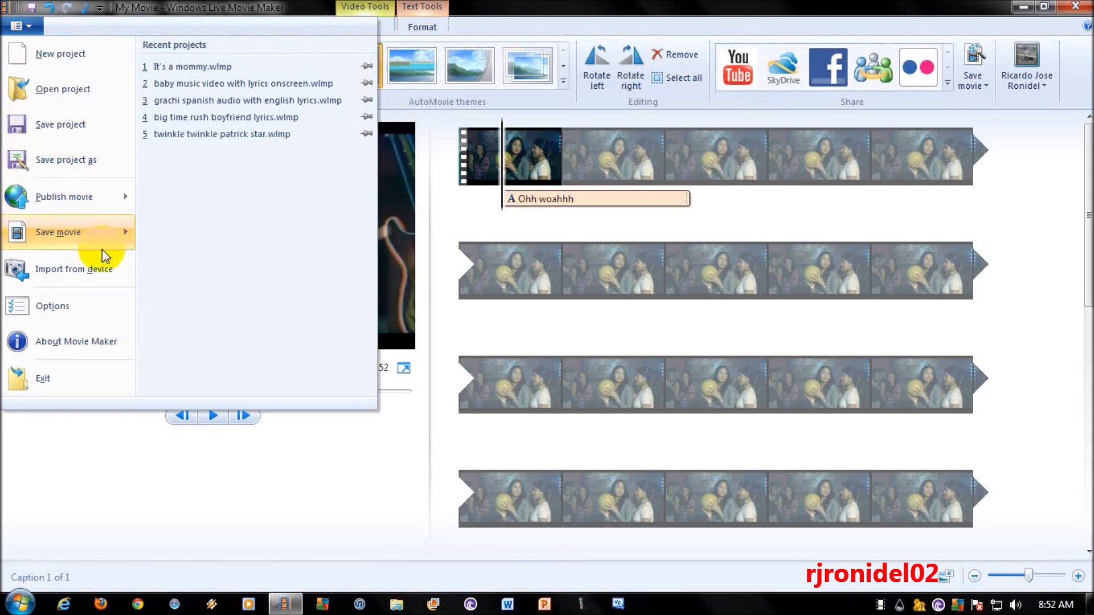
pyautogui.click(102, 250)
pyautogui.moveTo(64, 197)
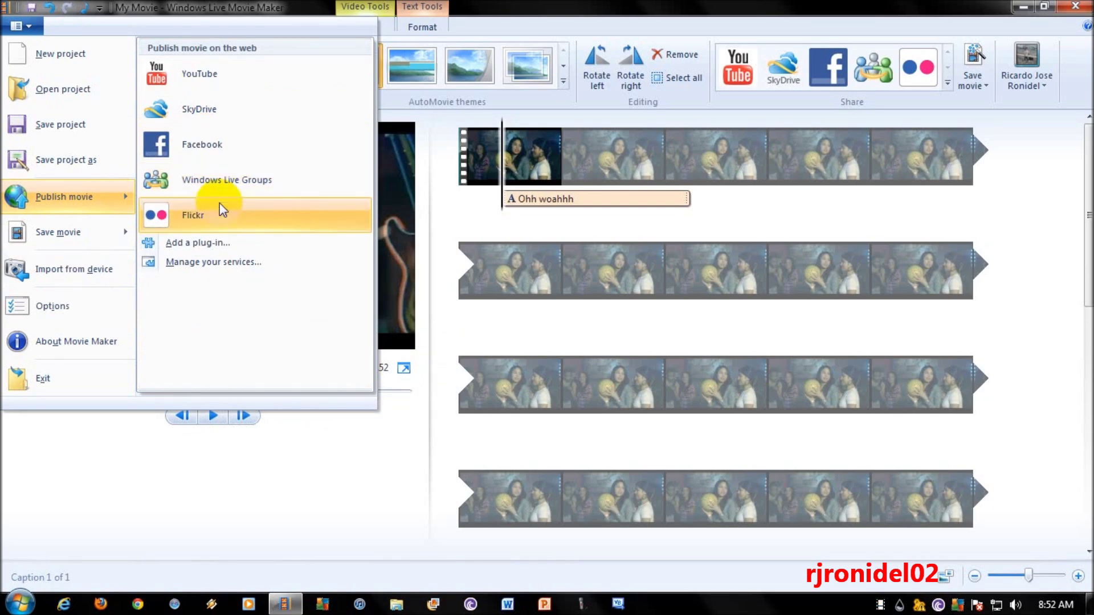
pyautogui.click(193, 247)
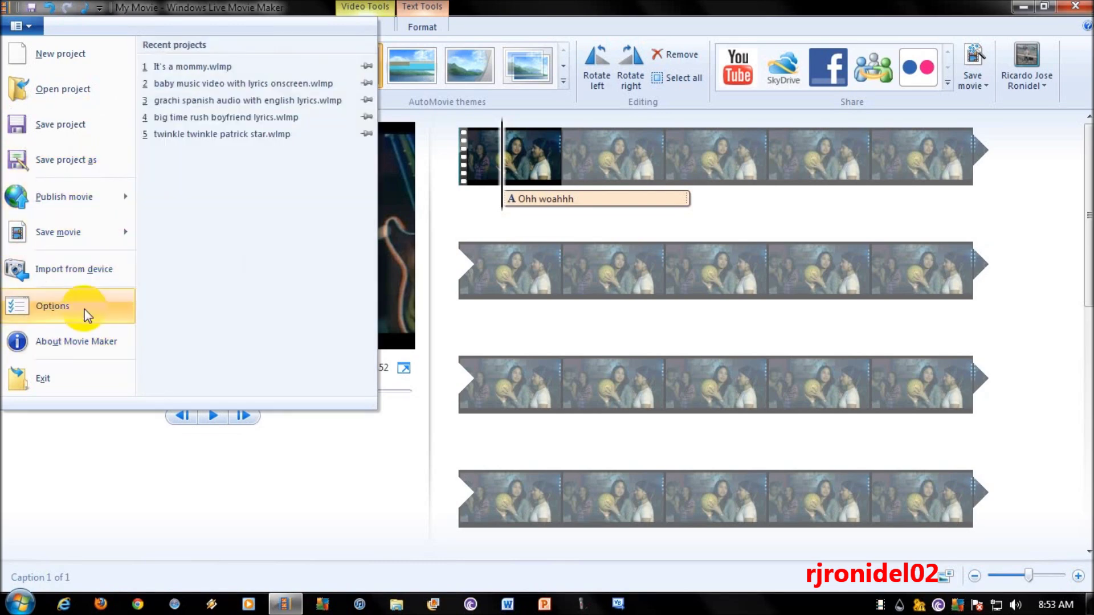
pyautogui.click(197, 492)
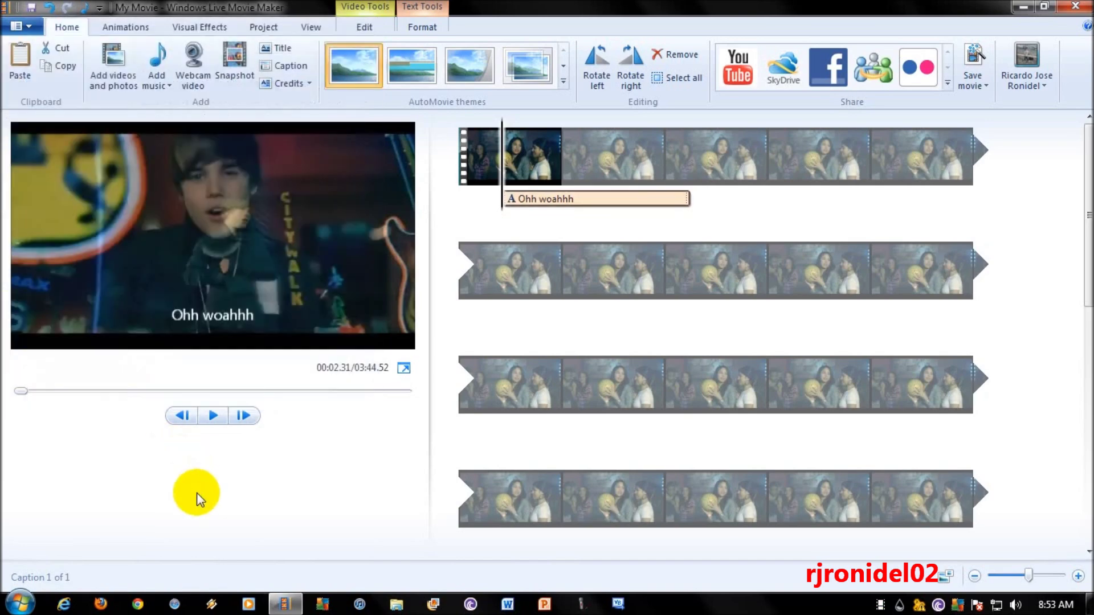